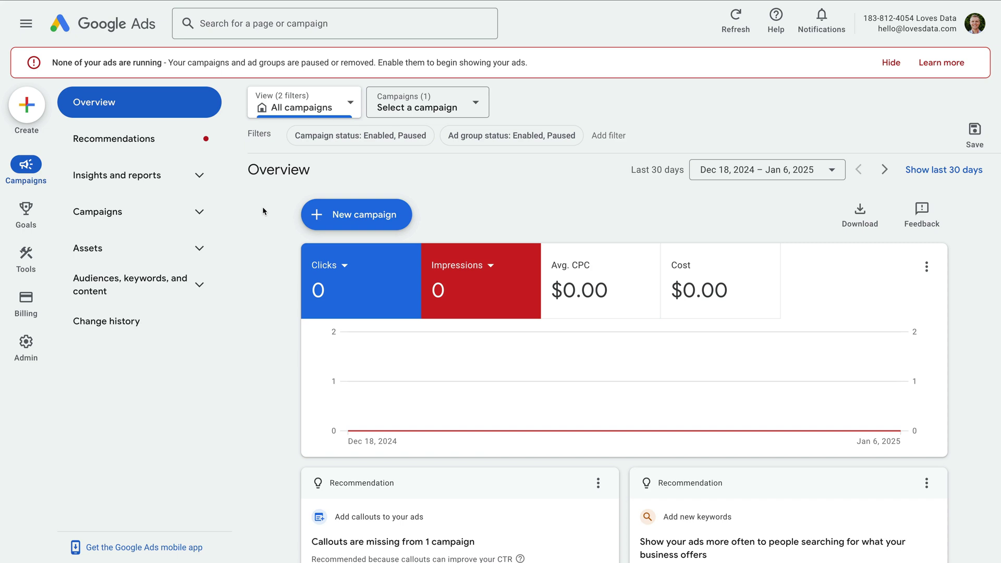
Step: Browse the saved views and campaign switcher, then return to the all-campaigns overview
left_click(338, 104)
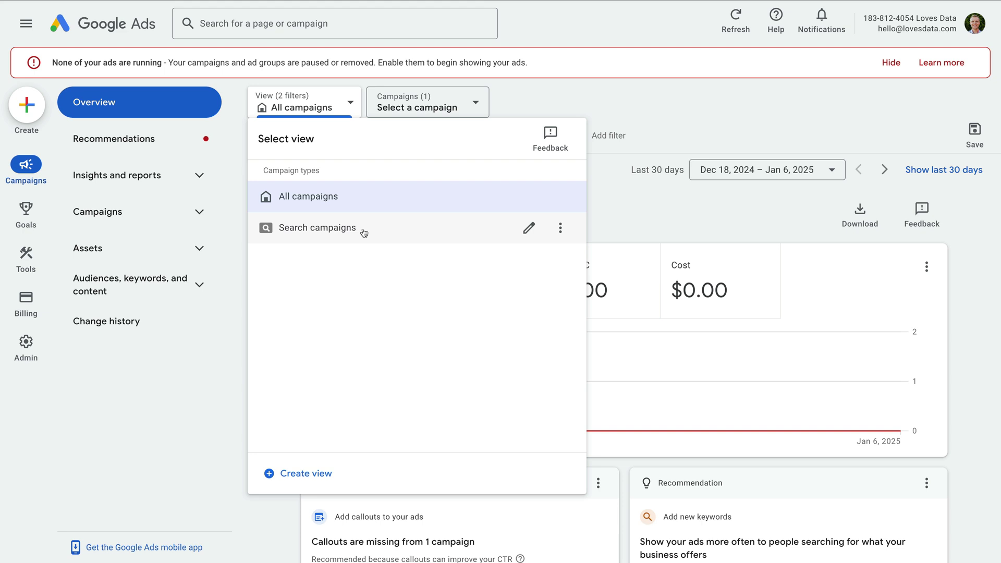
left_click(509, 93)
left_click(462, 106)
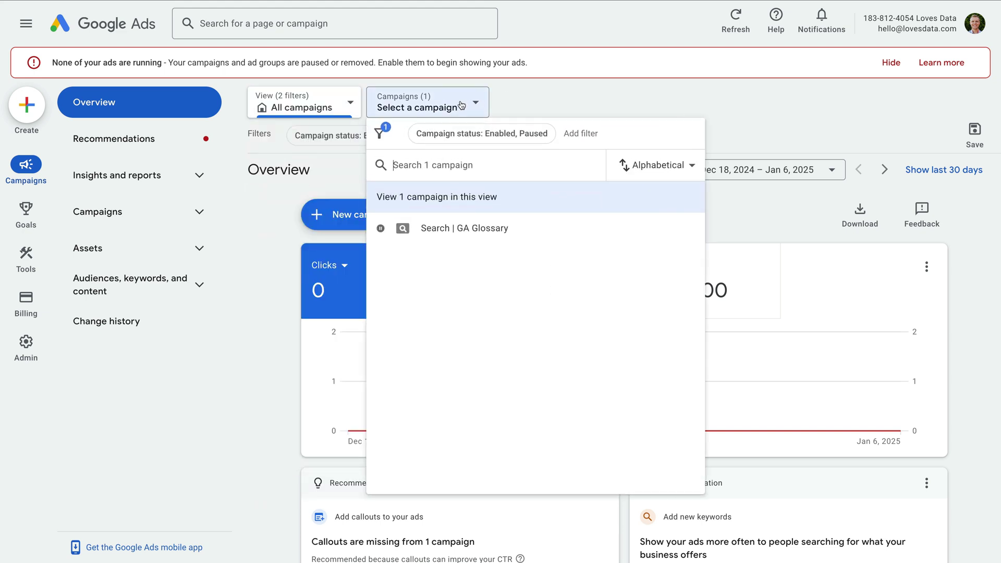
left_click(457, 231)
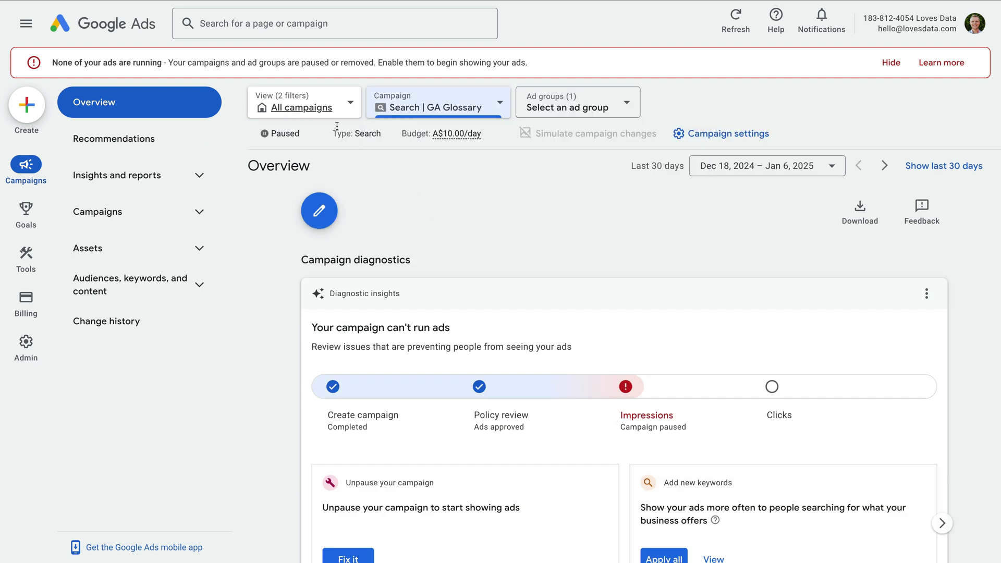
left_click(317, 111)
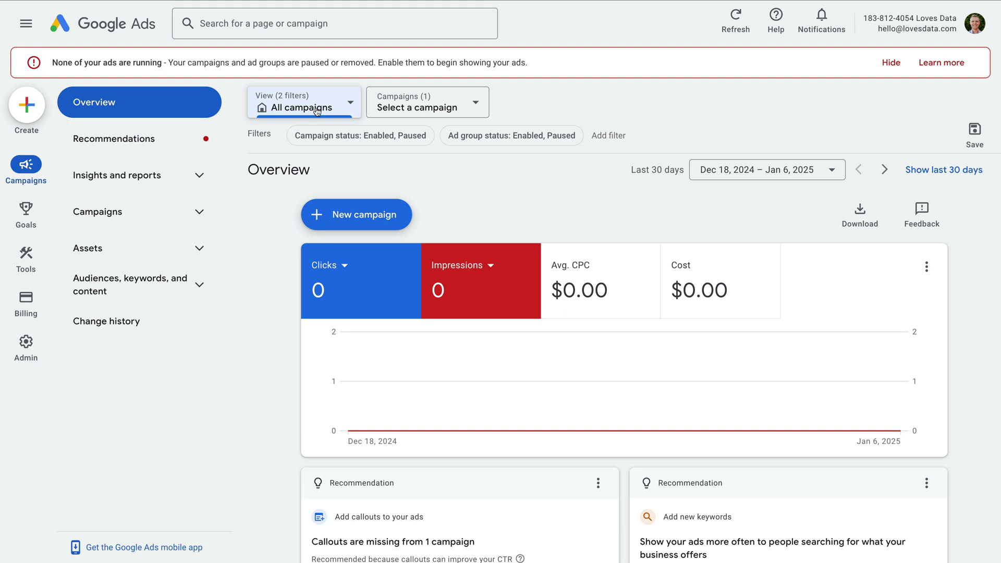
Step: Open the General ad group of the Search | GA Glossary campaign from the campaigns table
left_click(172, 210)
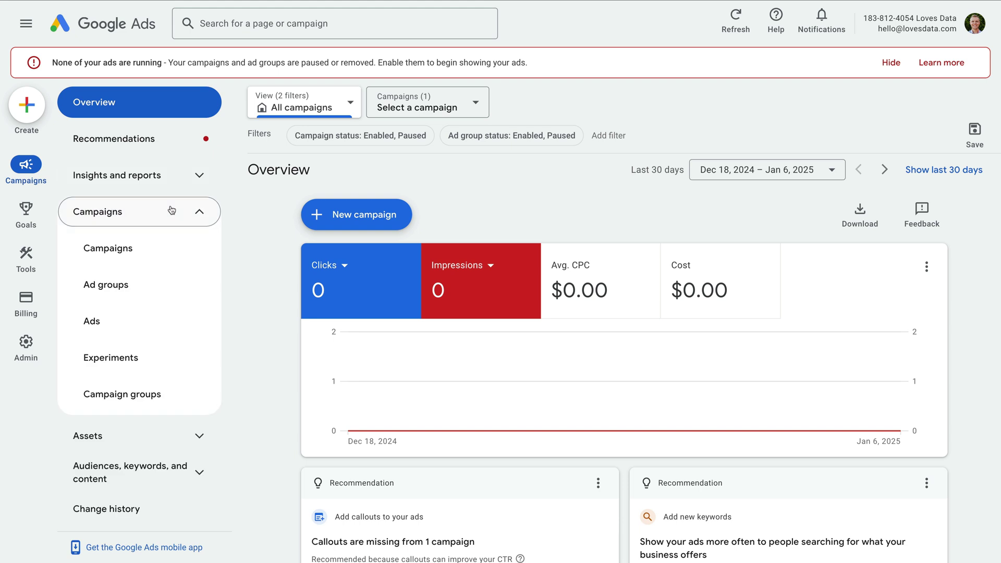
left_click(146, 249)
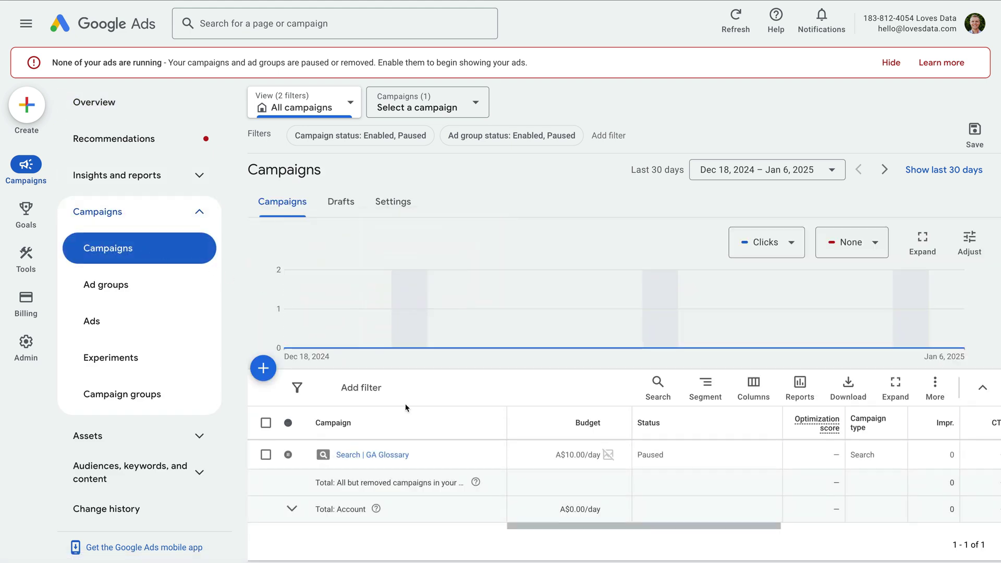
scroll(428, 442, "down", 1)
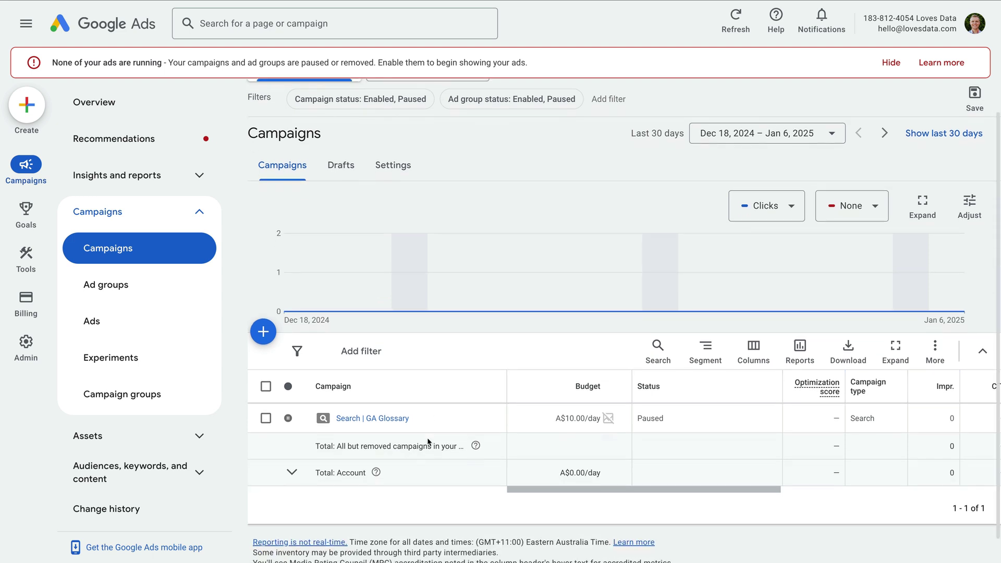
left_click(384, 420)
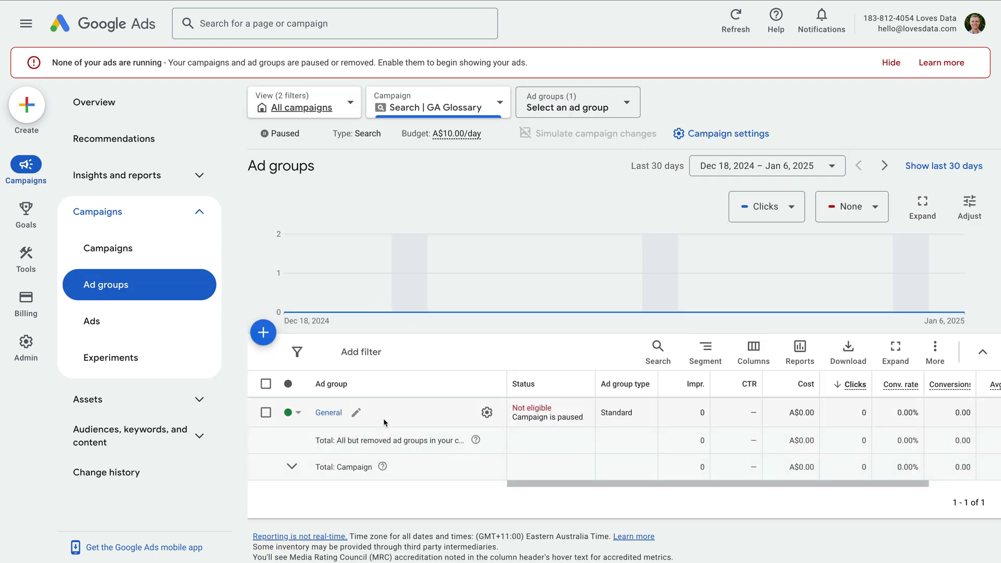
left_click(329, 414)
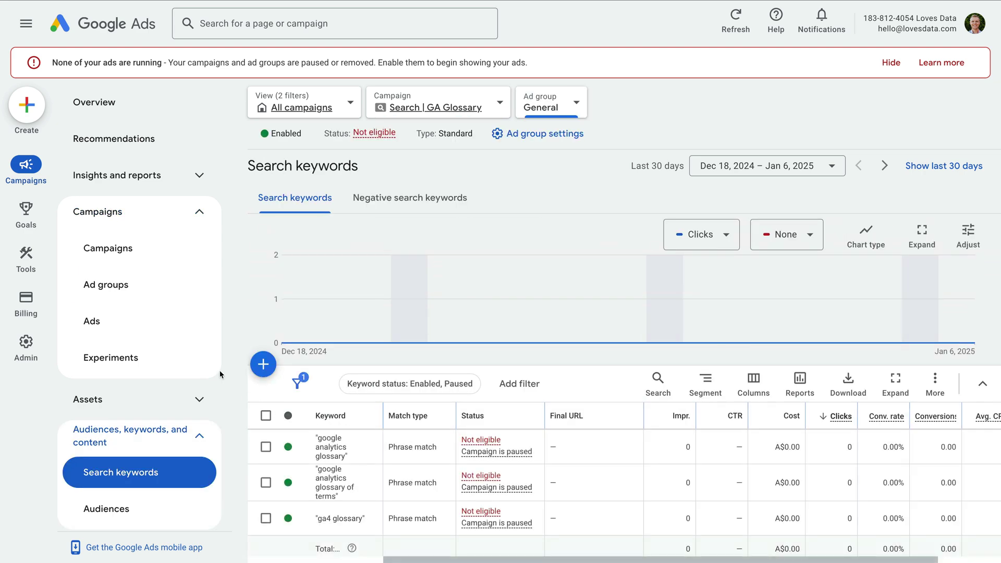
Step: Check the General ad group's ads, then list its three phrase-match search keywords
left_click(171, 332)
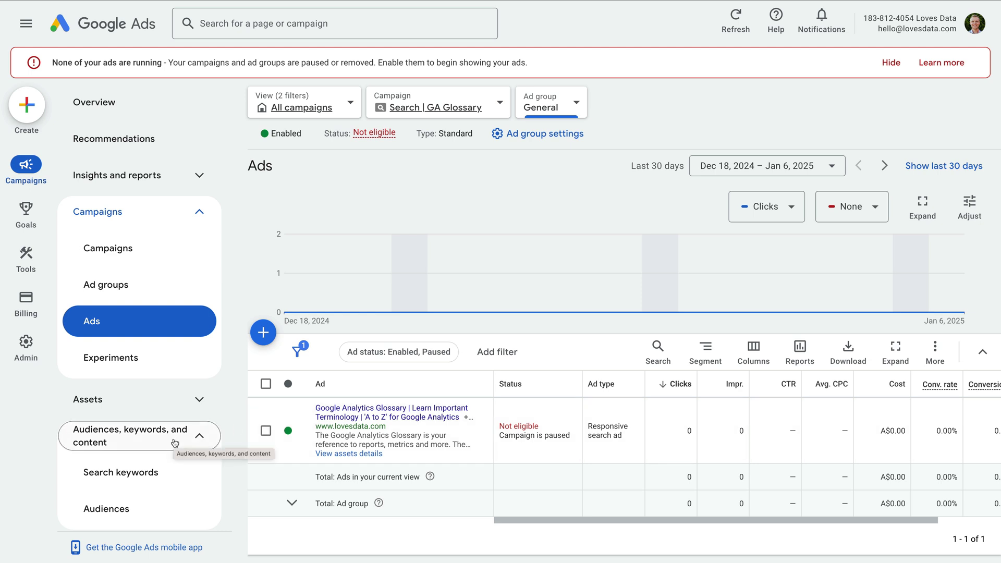
left_click(165, 475)
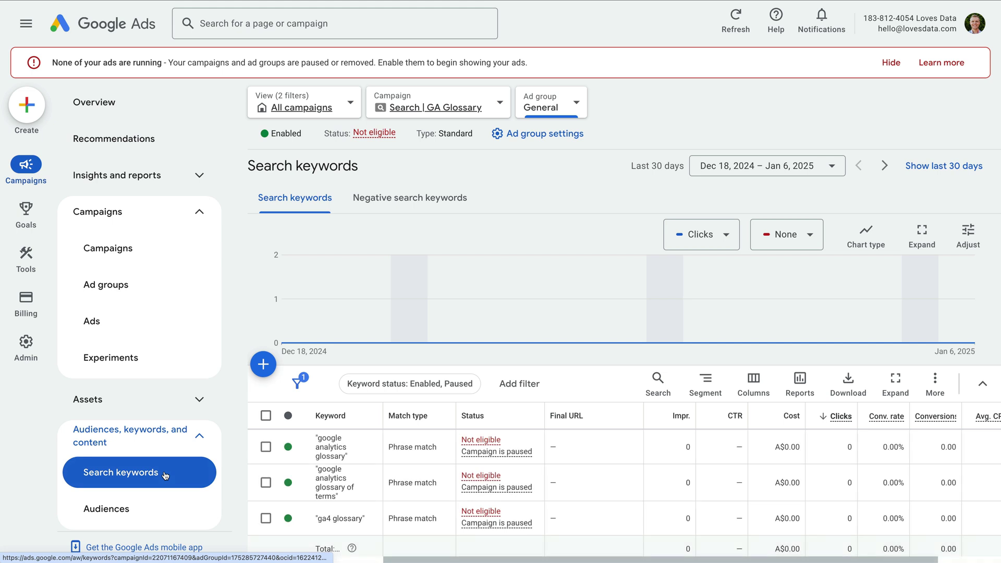
scroll(354, 464, "down", 2)
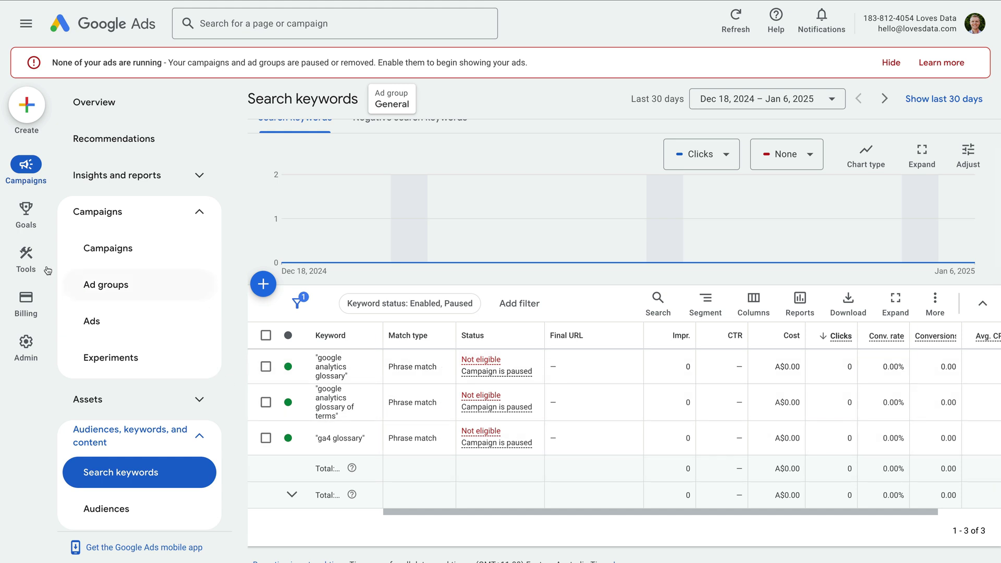
Step: In Keyword Planner's Discover new keywords, enter the seed 'google analytics terminology'
mouse_move(41, 268)
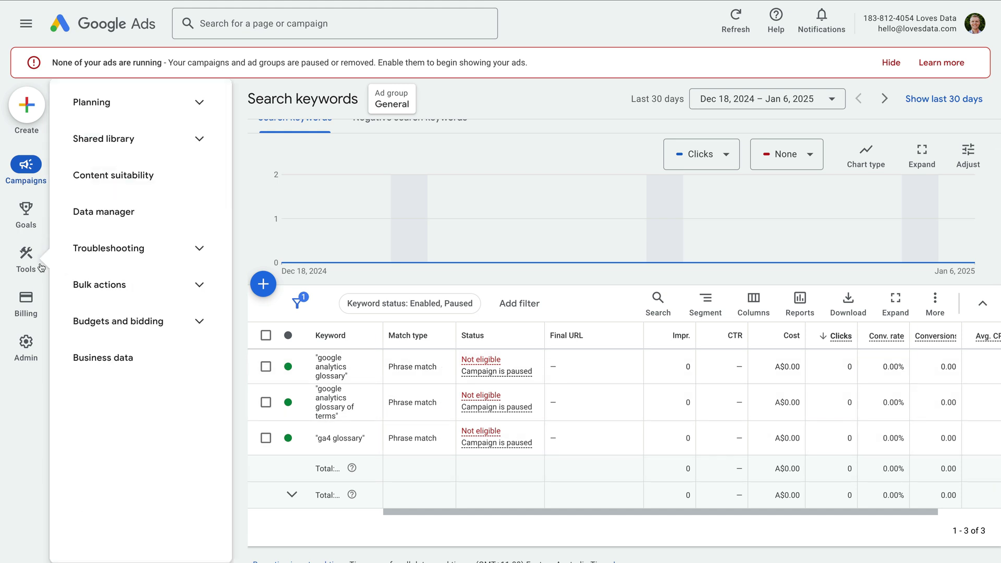
left_click(197, 103)
left_click(180, 139)
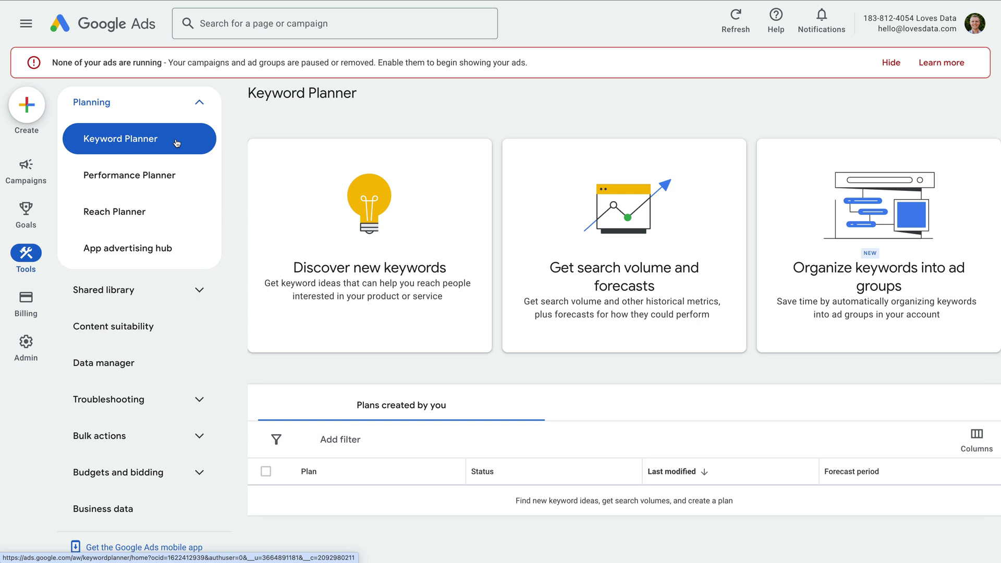
left_click(324, 214)
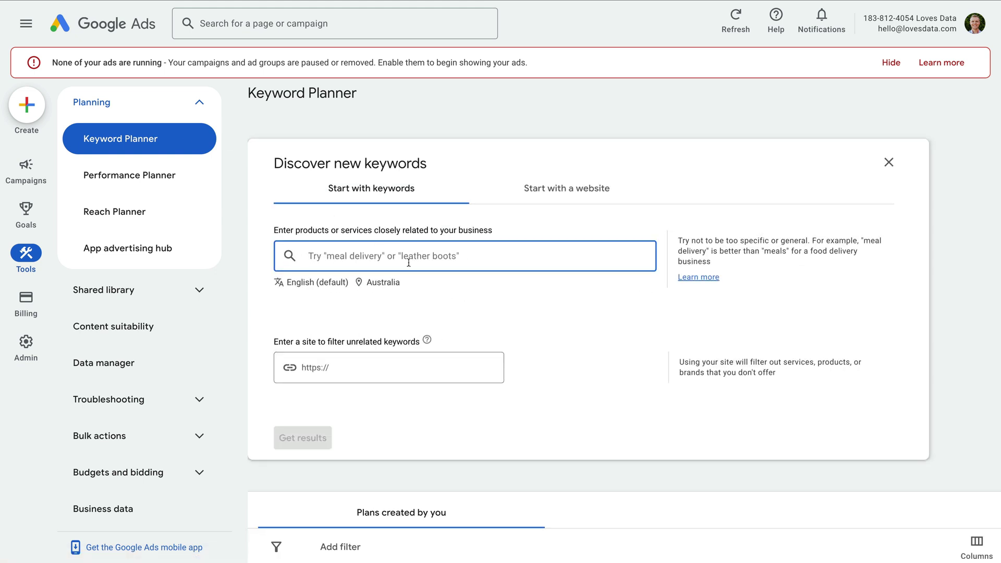
type("go")
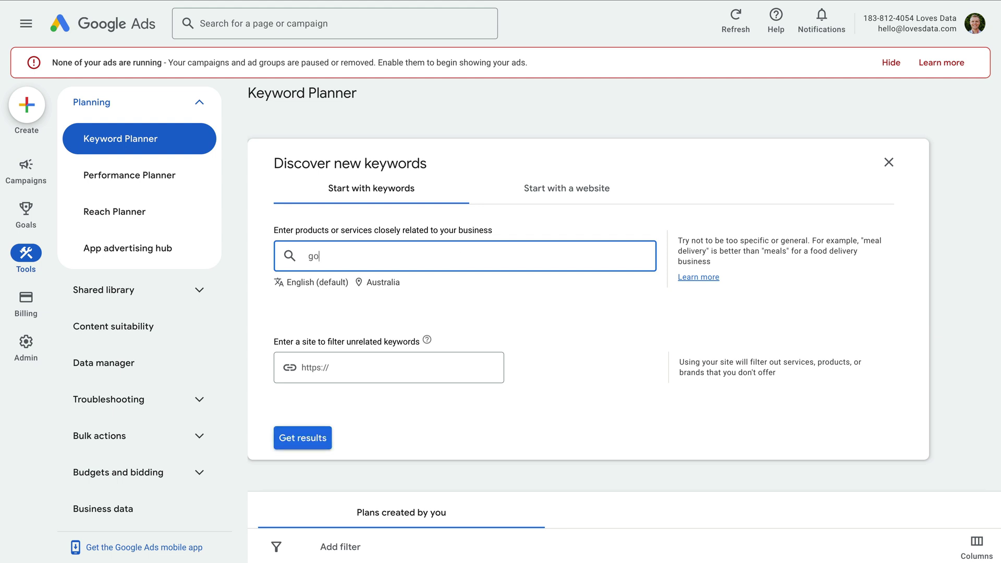
type("ogle analytics terminology")
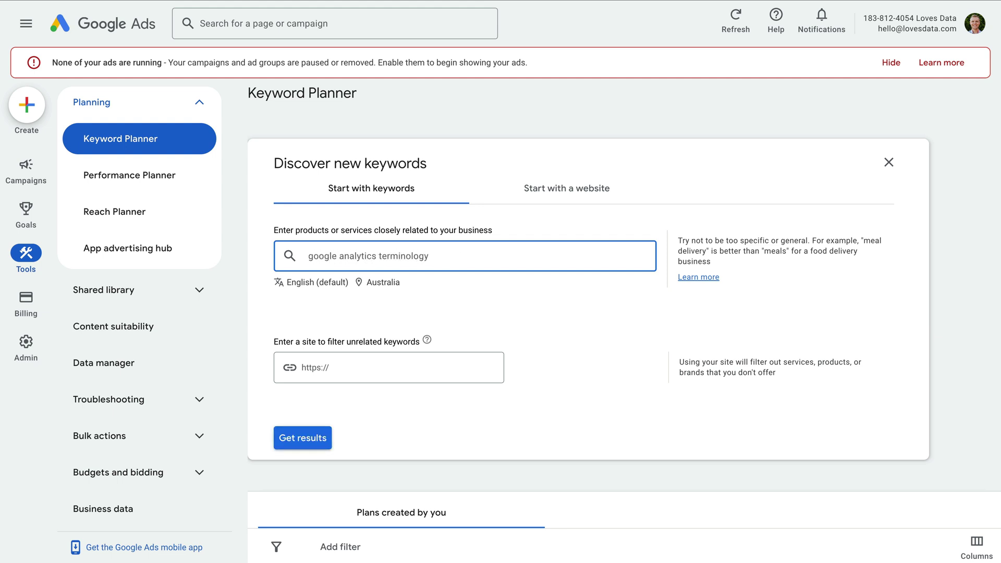
key("Return")
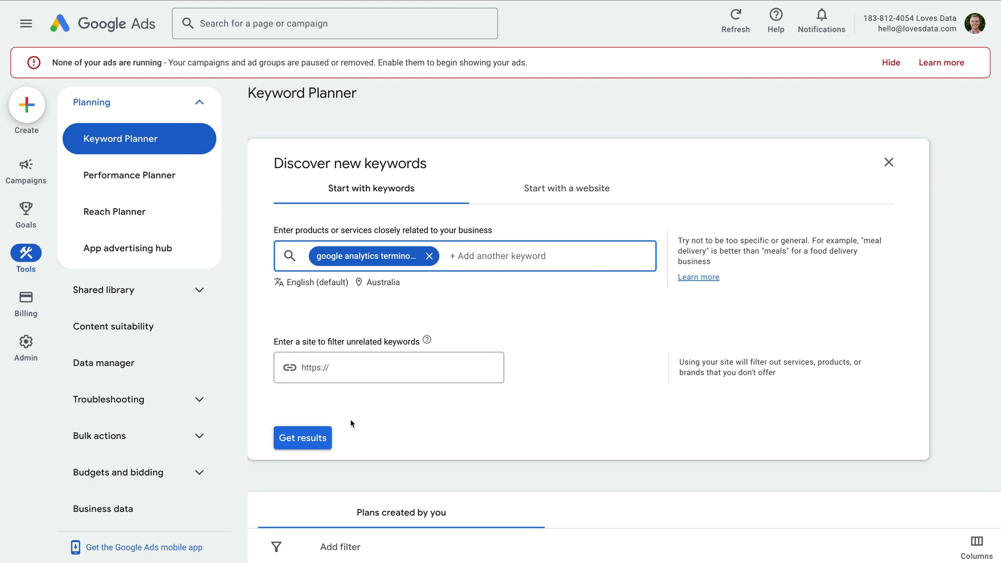
Step: Fetch ideas for the seed and widen the Keyword column to read all 8 ideas
left_click(321, 440)
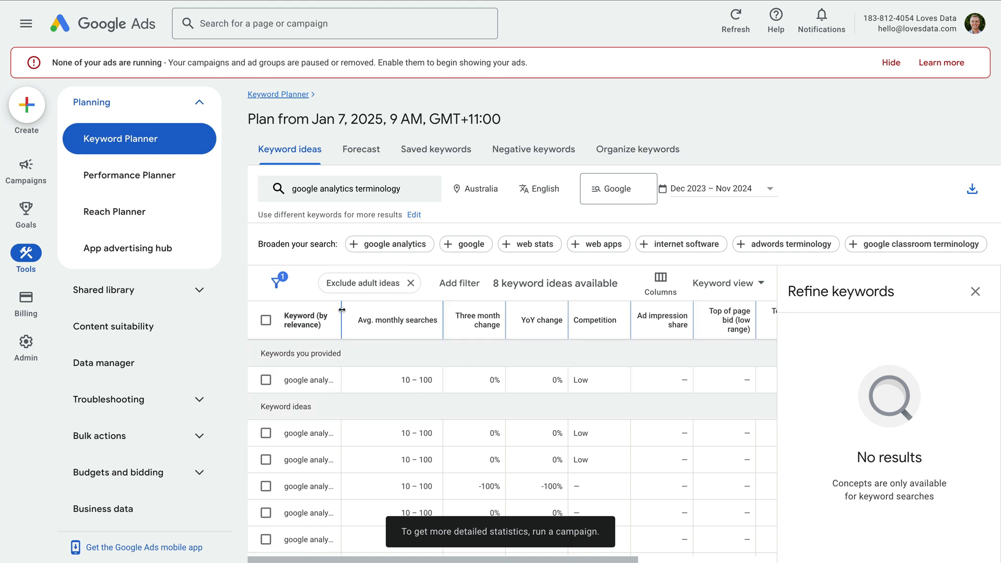
left_click_drag(341, 319, 423, 308)
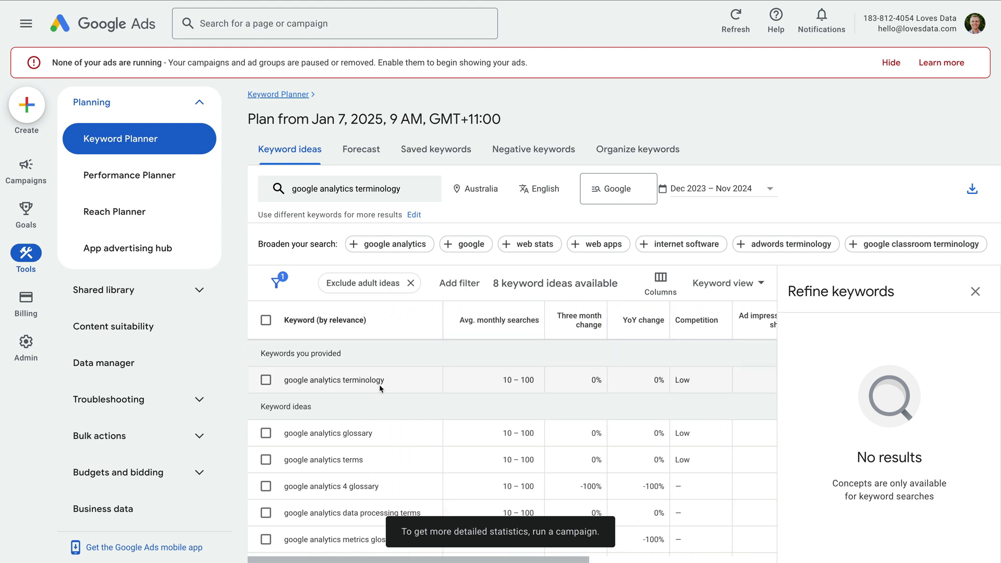
scroll(379, 384, "down", 5)
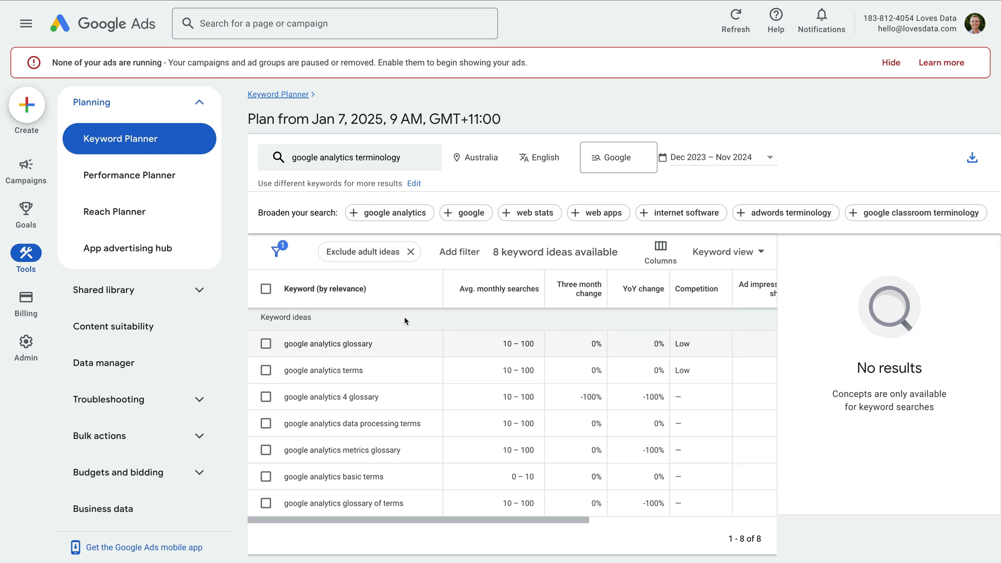
Step: Select 'google analytics terms' and 'google analytics basic terms' and copy them to the clipboard
left_click(266, 371)
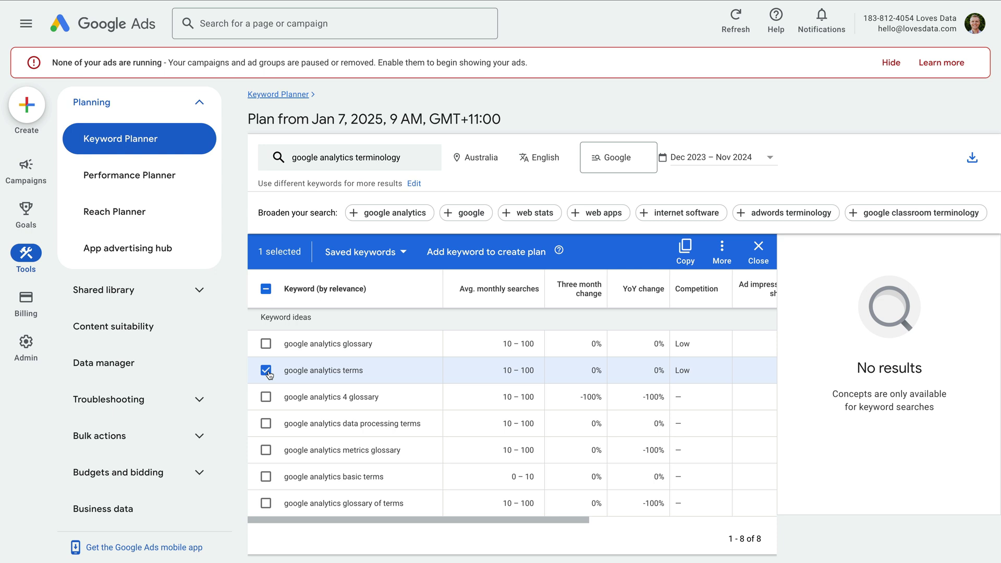
left_click(266, 476)
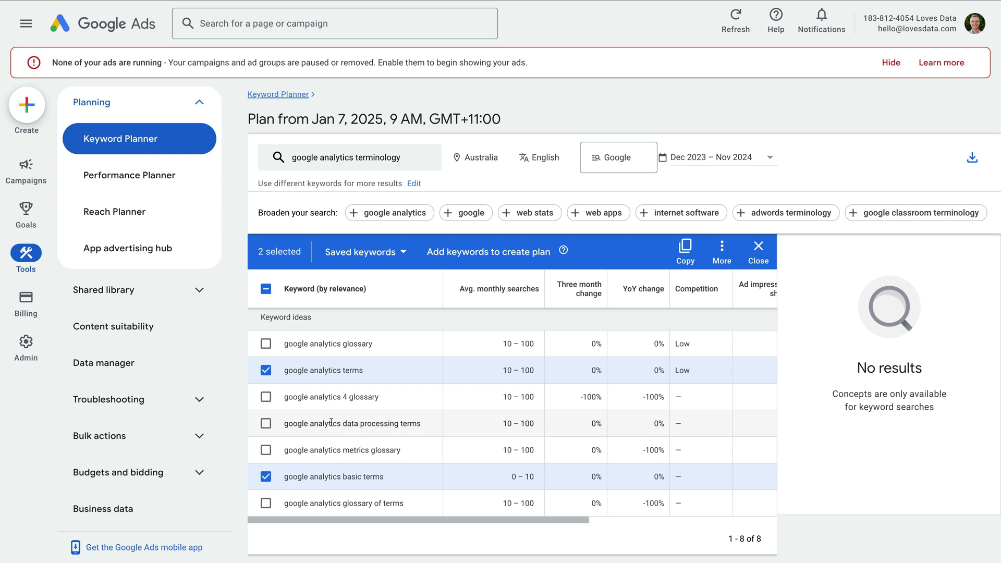
left_click(395, 260)
left_click(406, 256)
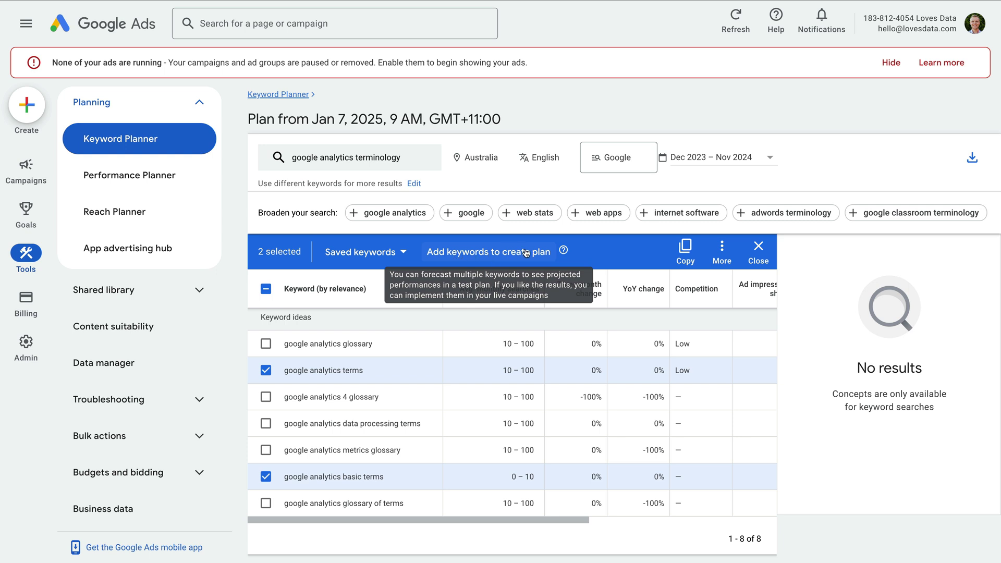
left_click(681, 257)
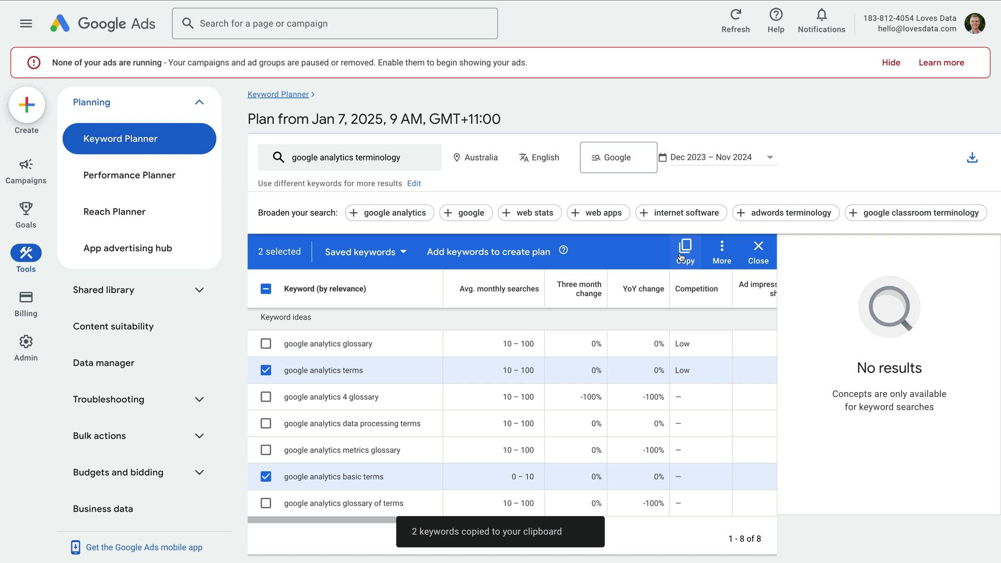
scroll(663, 316, "right", 3)
scroll(661, 317, "right", 2)
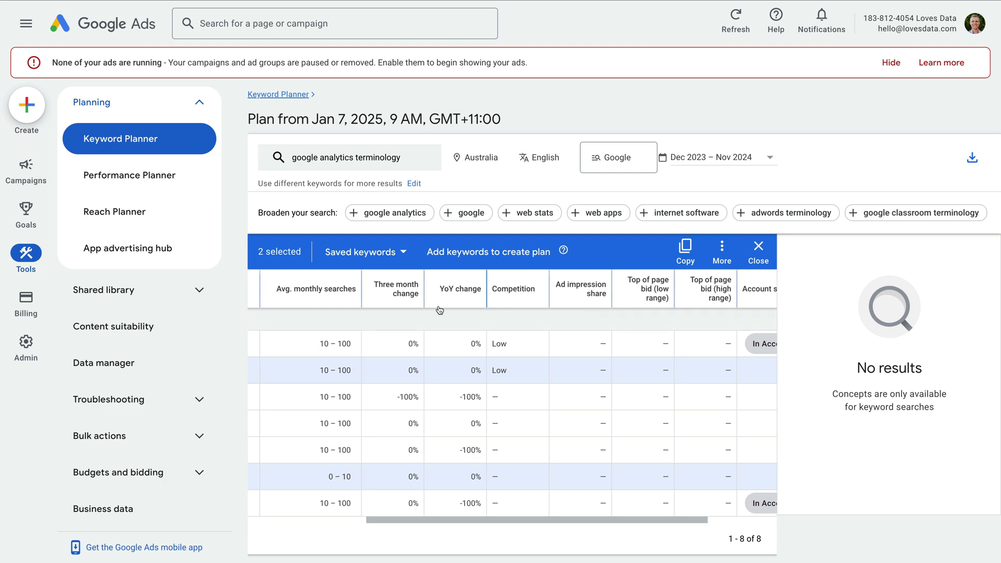
Step: Create a new ad group in Search | GA Glossary named 'Terminology'
left_click(28, 176)
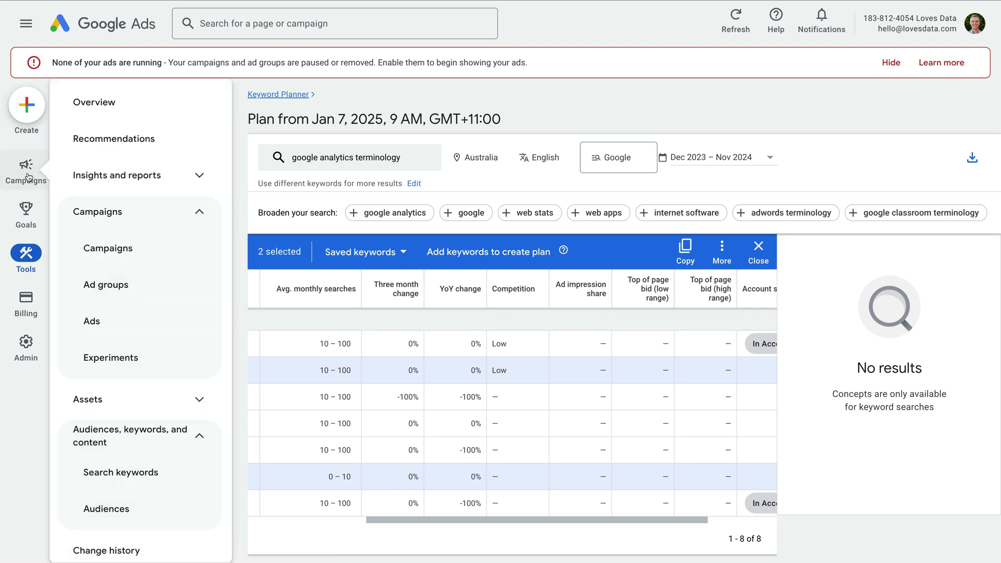
left_click(137, 283)
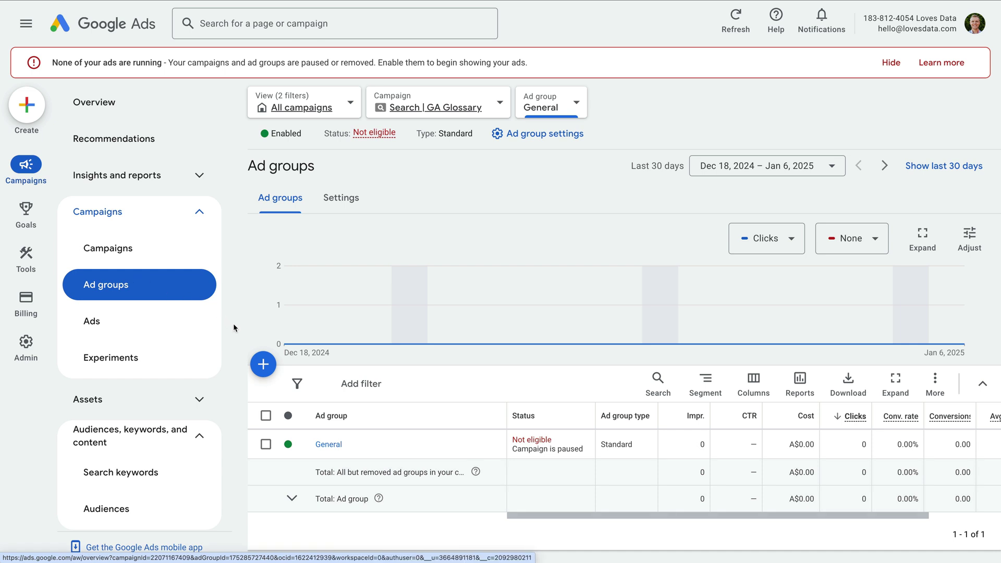
left_click(263, 363)
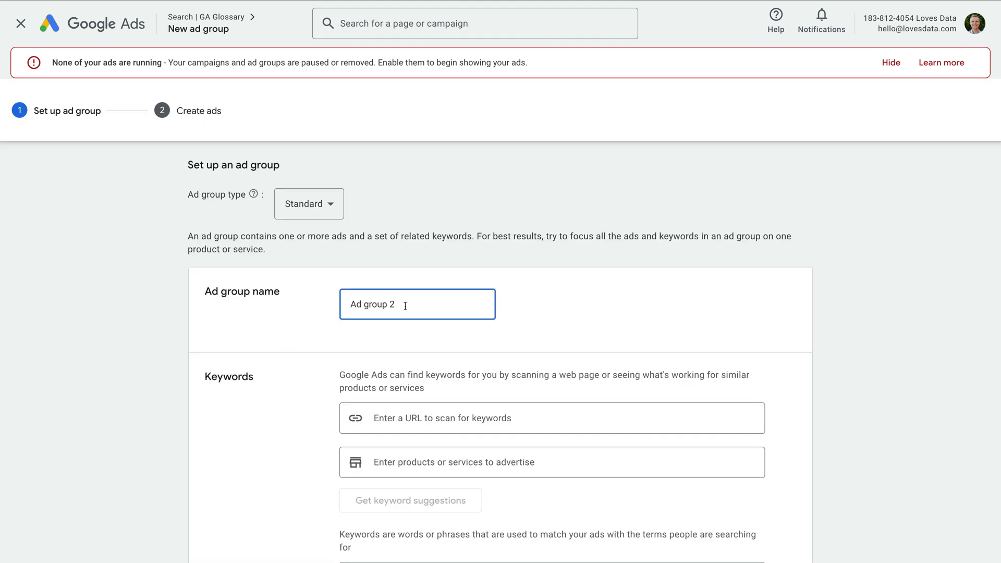
left_click_drag(403, 306, 317, 297)
type("Terminology")
Step: Paste the two copied keywords into the Terminology ad group's keywords box
scroll(324, 306, "down", 4)
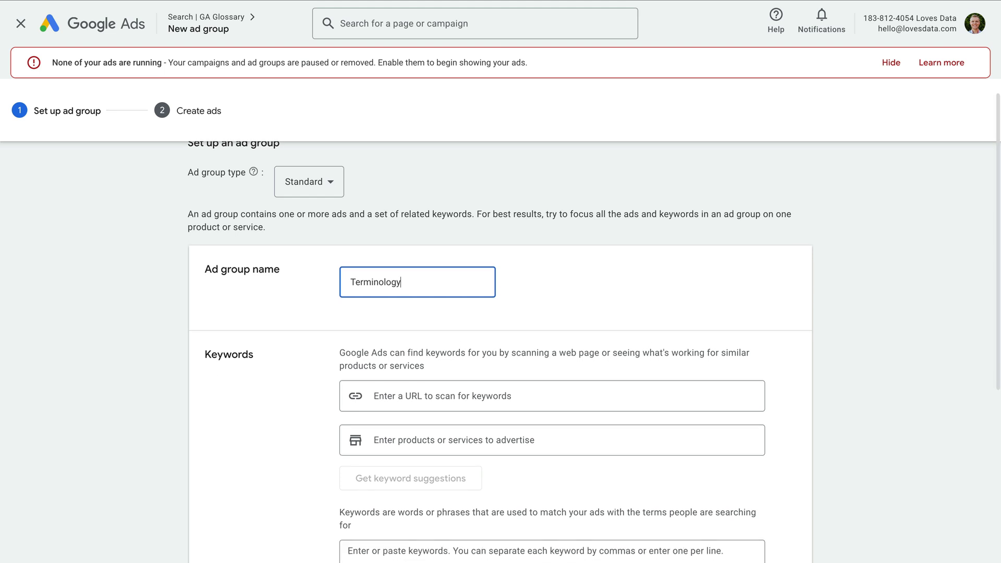
left_click(384, 397)
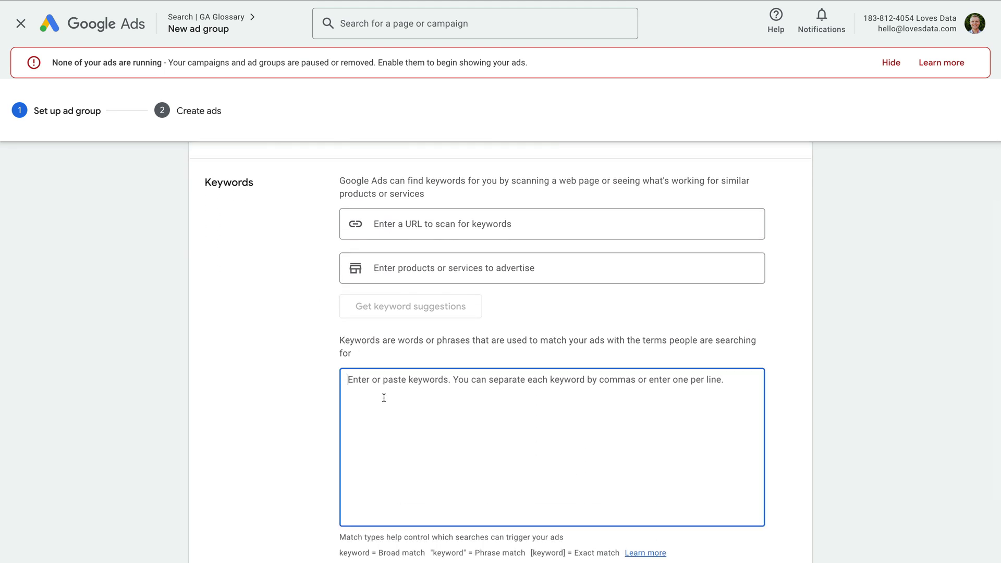
key("ctrl+v")
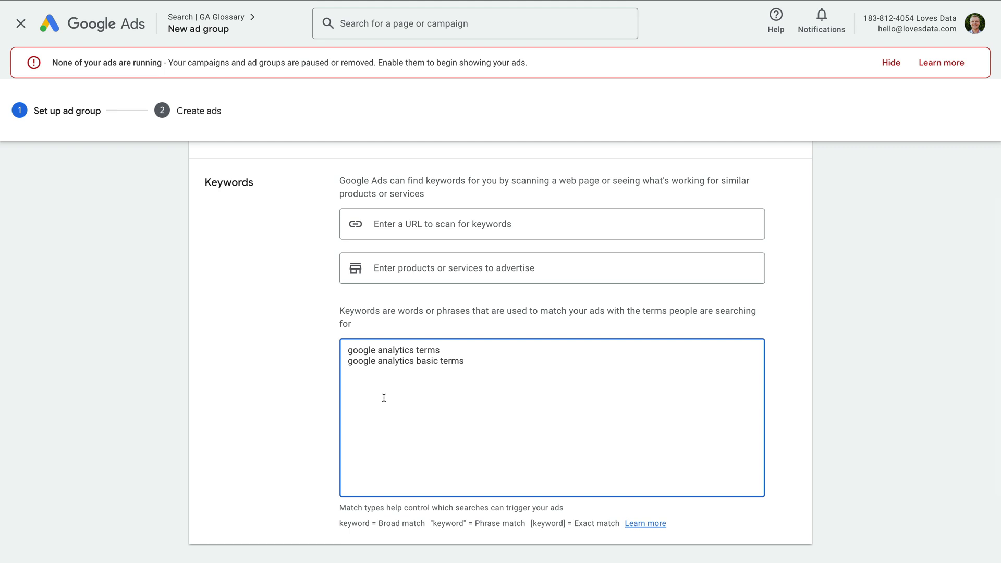
scroll(384, 397, "down", 2)
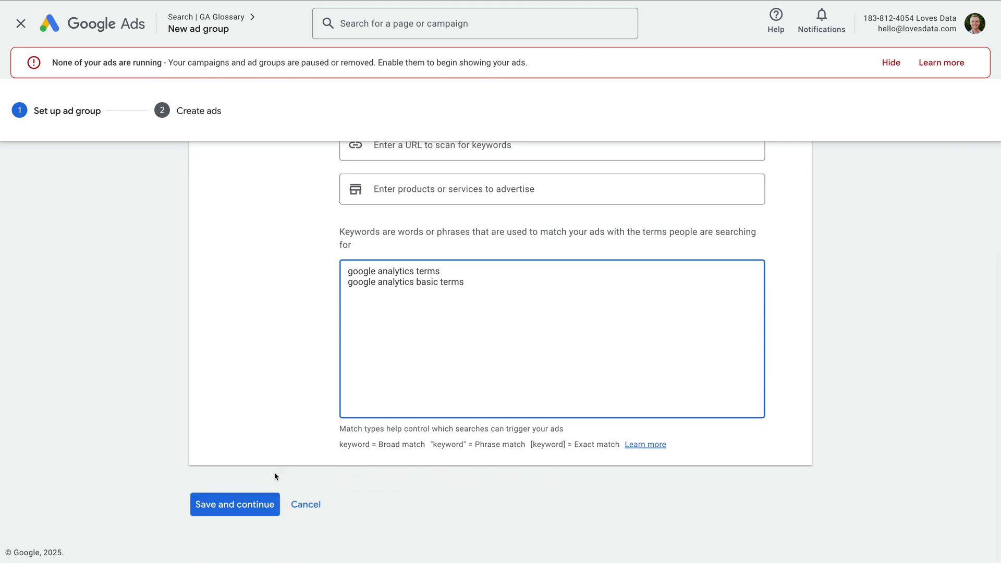
Step: Change the headlines to 'Google Analytics Terminology' and 'Learn Important Terms'
left_click(248, 503)
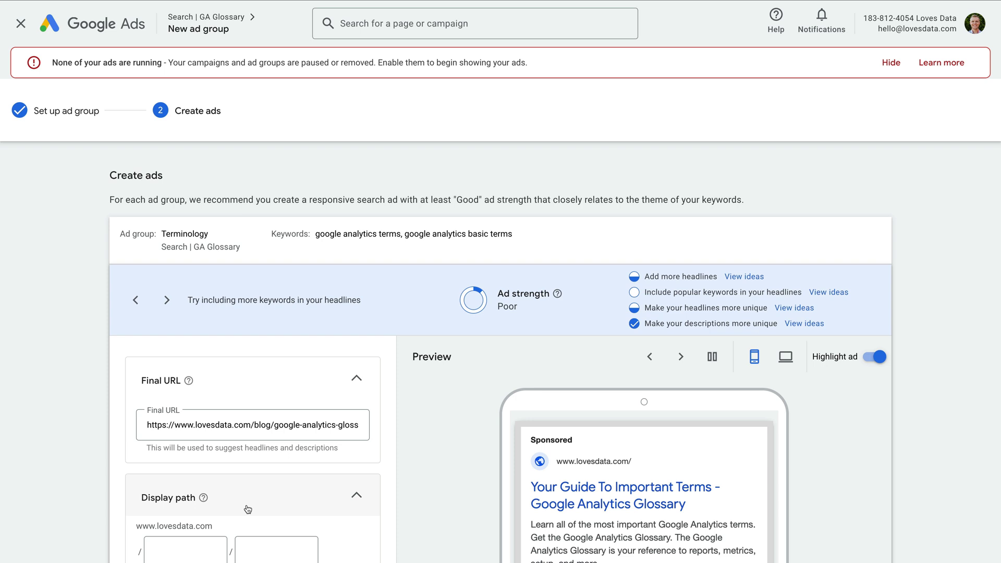
scroll(248, 509, "down", 4)
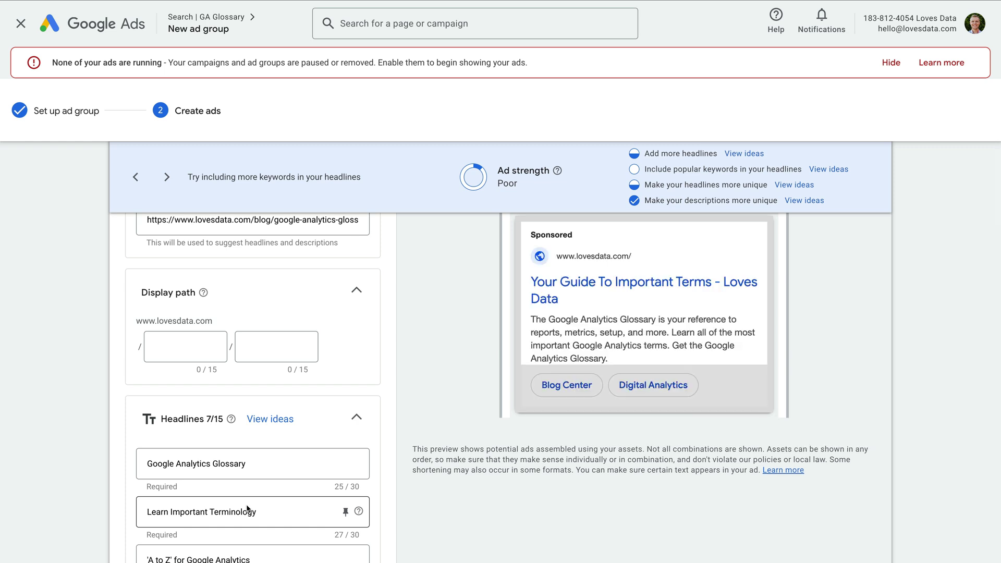
scroll(245, 511, "down", 1)
double_click(267, 426)
type("Terminology")
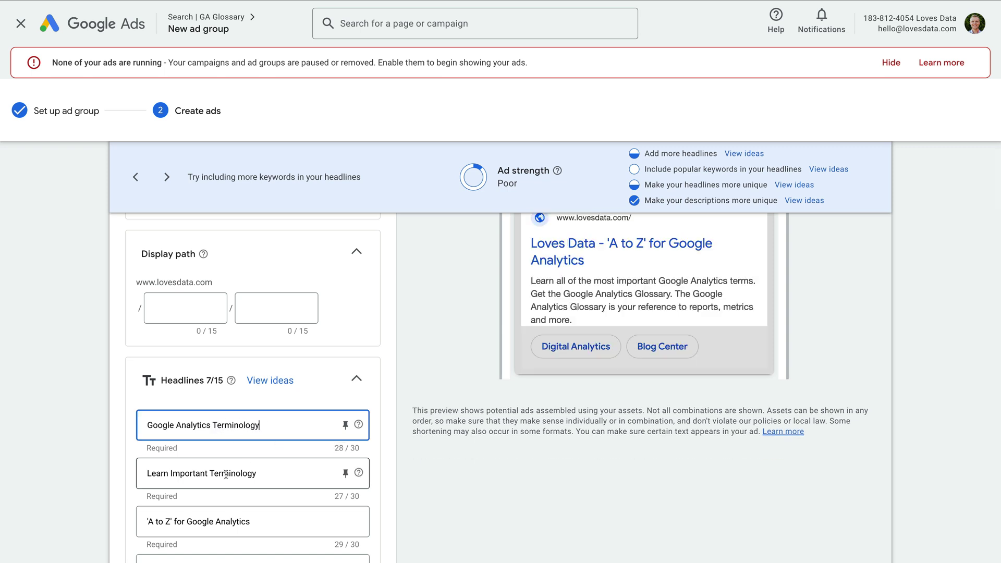
left_click_drag(229, 473, 282, 478)
type("s")
Step: Add 'terminology' to the first and third descriptions, shortening the third to fit 90 characters
scroll(282, 477, "down", 5)
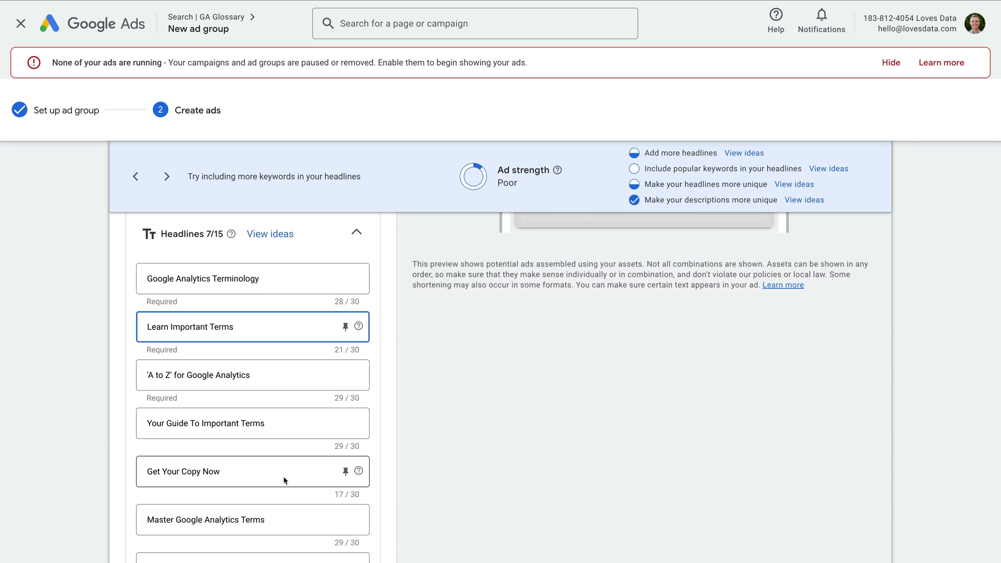
scroll(283, 475, "down", 5)
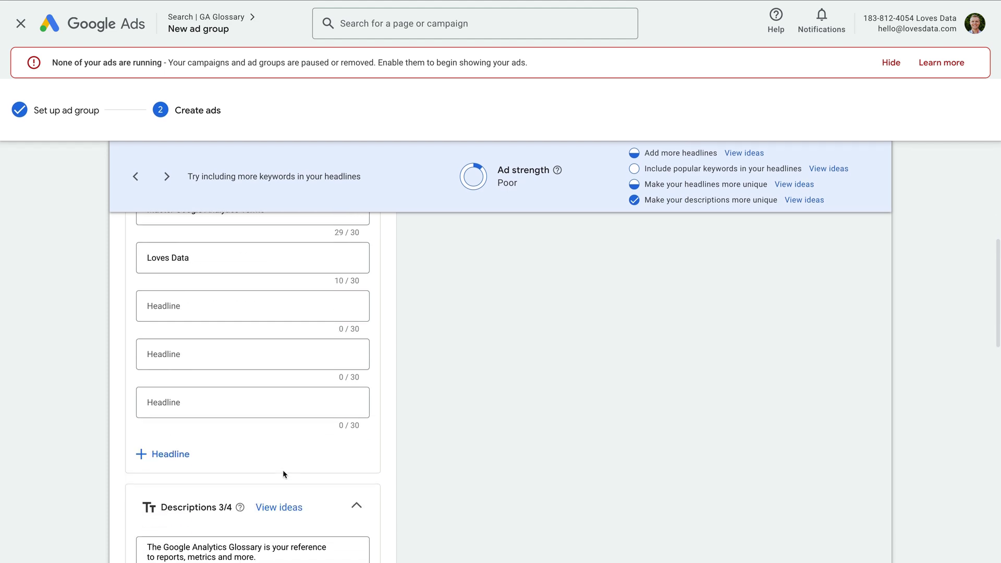
scroll(282, 470, "down", 2)
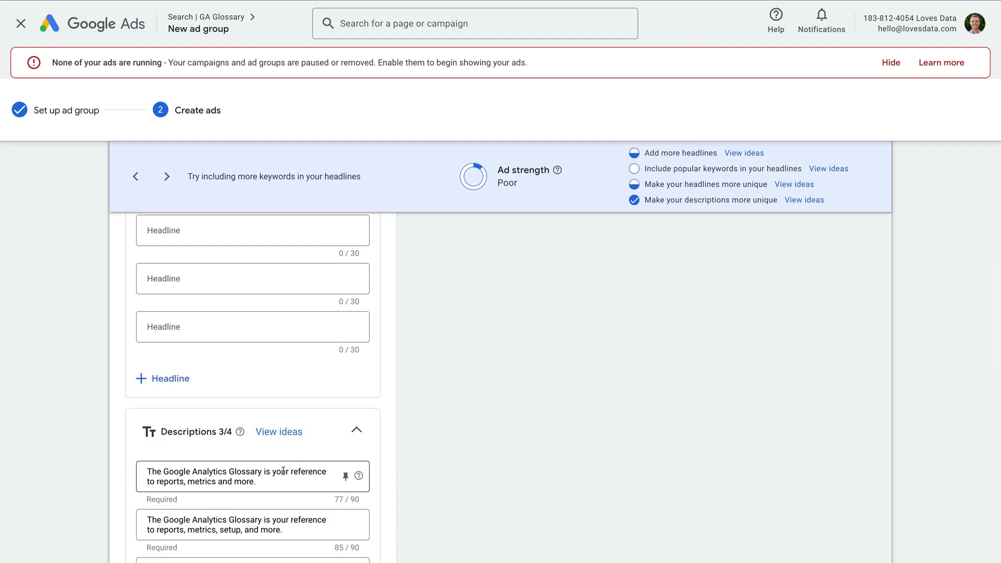
left_click(158, 483)
type("terminology")
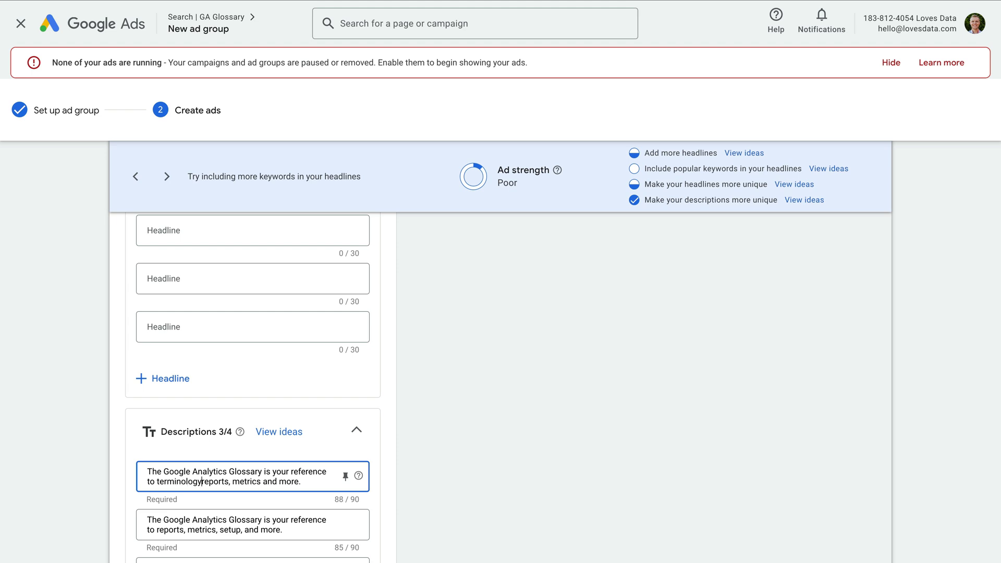
type(",")
scroll(171, 497, "down", 1)
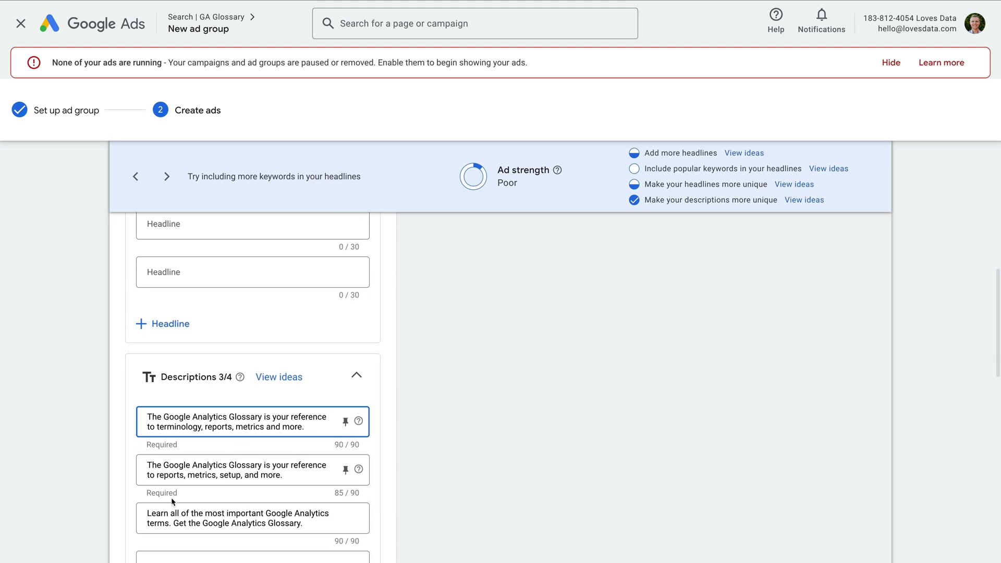
left_click(168, 523)
key("BackSpace")
type("inology")
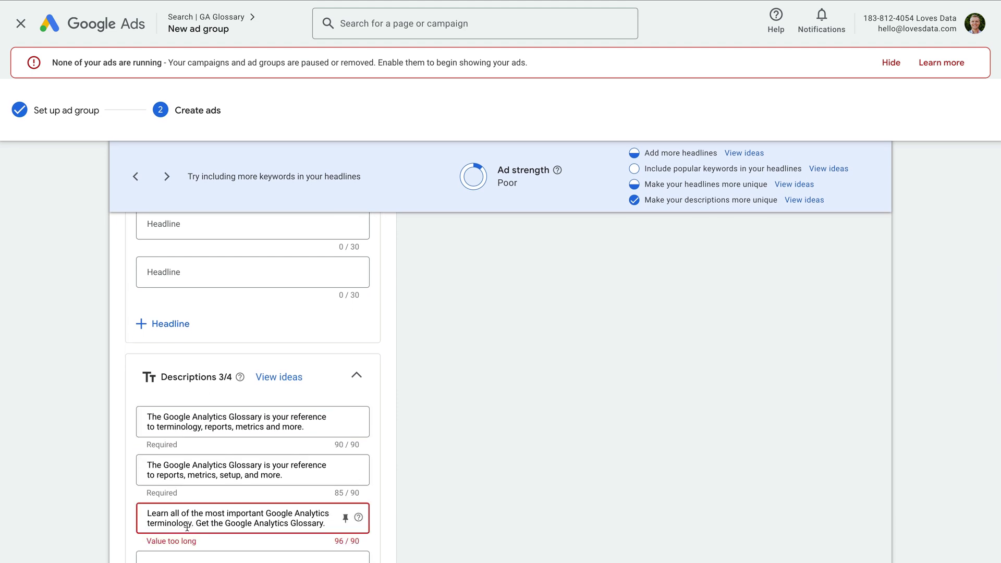
left_click_drag(211, 523, 325, 523)
type("it now.")
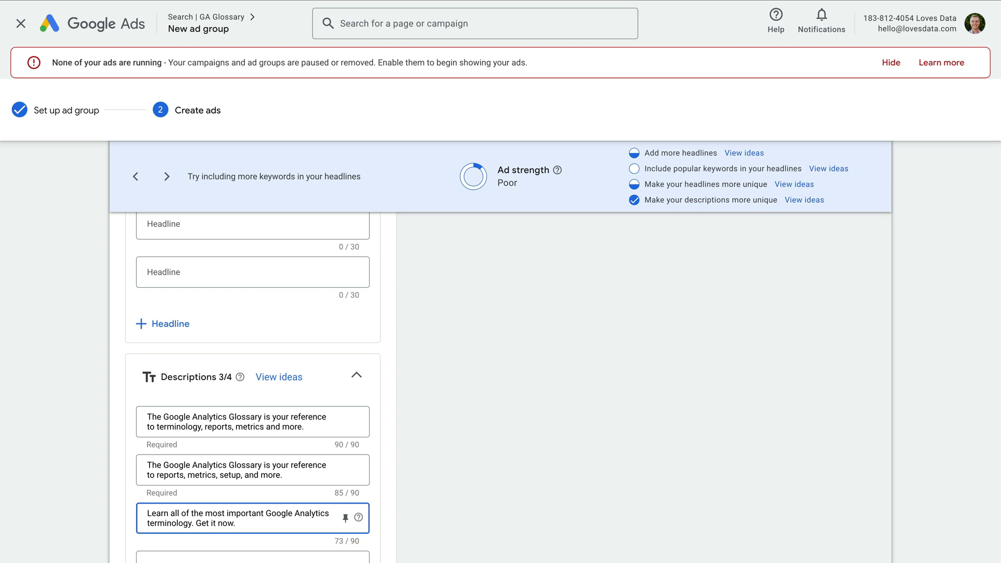
Step: Save the responsive search ad to complete the Terminology ad group
scroll(252, 385, "down", 3)
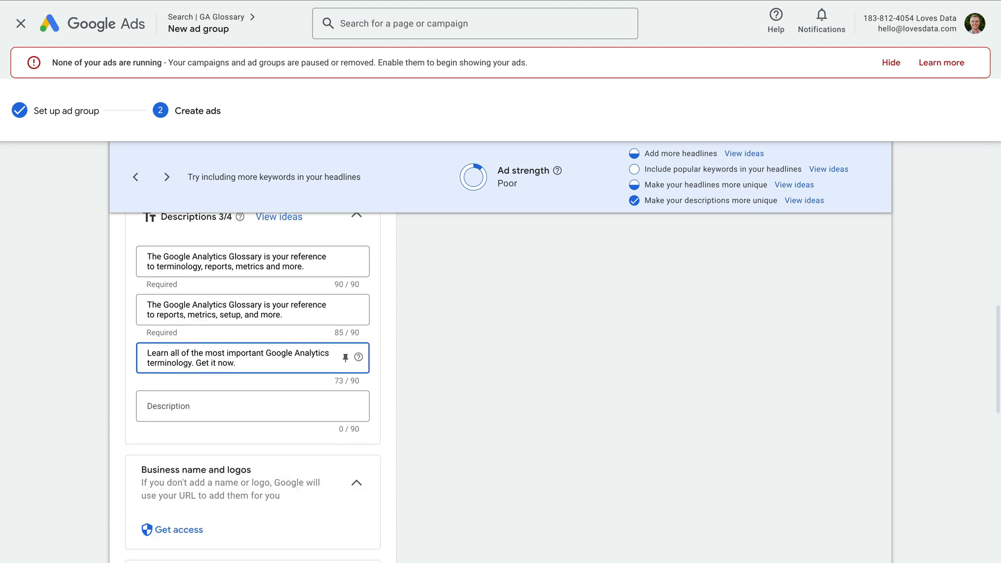
scroll(252, 386, "down", 7)
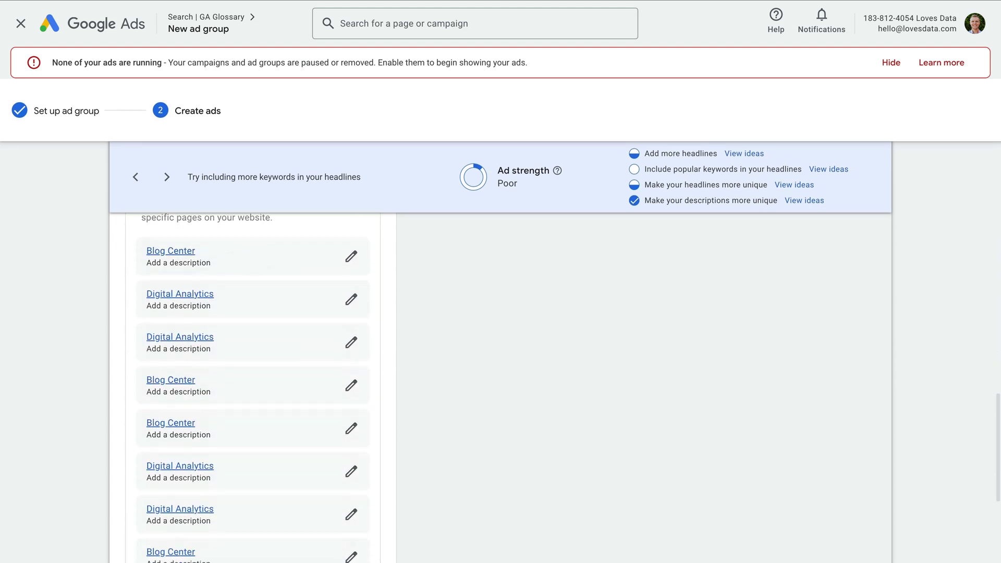
scroll(252, 386, "down", 5)
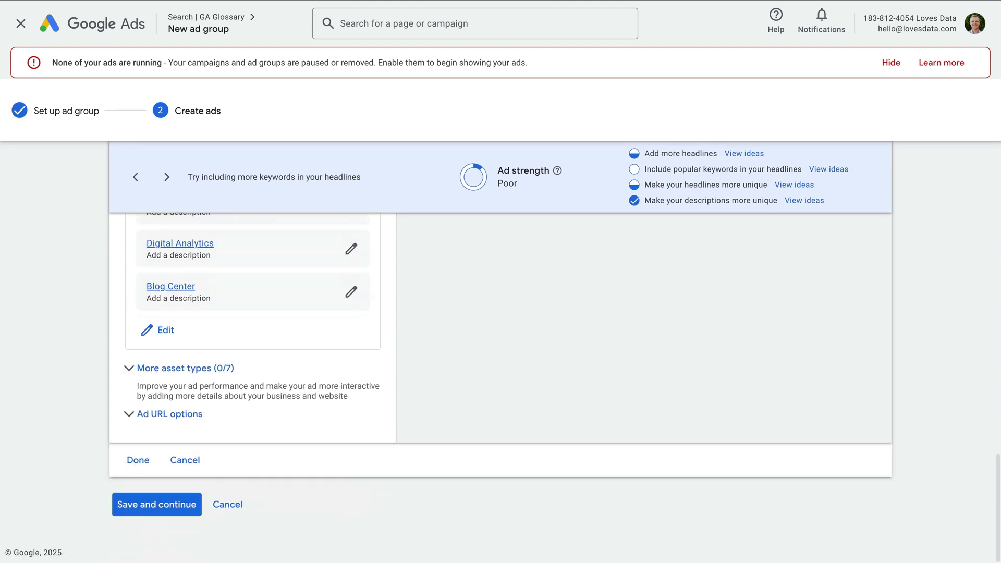
left_click(191, 505)
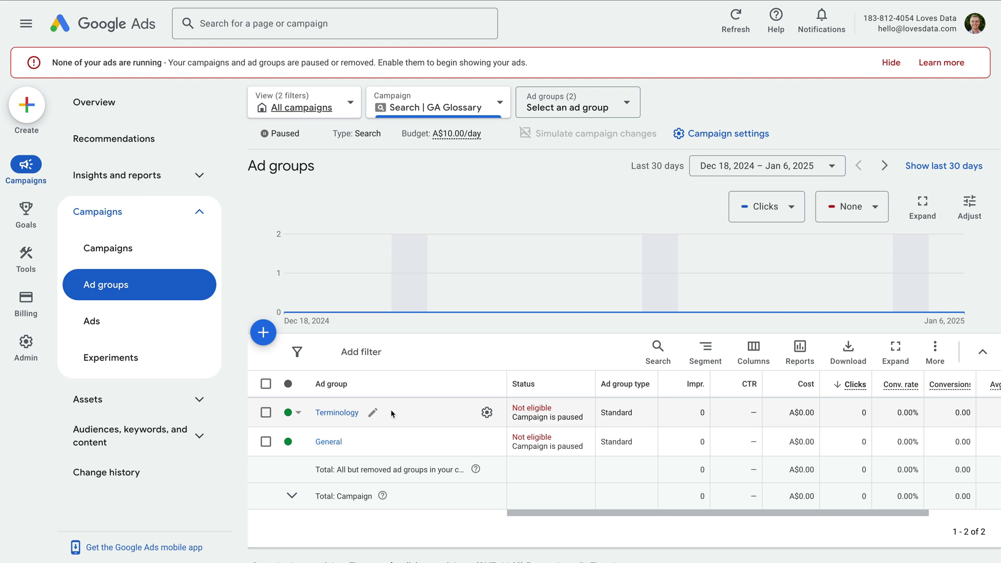
Step: Replace the ad group name 'General' with 'Glossary' and save it
left_click(371, 442)
left_click(361, 471)
left_click_drag(372, 472, 323, 471)
type("Glossary")
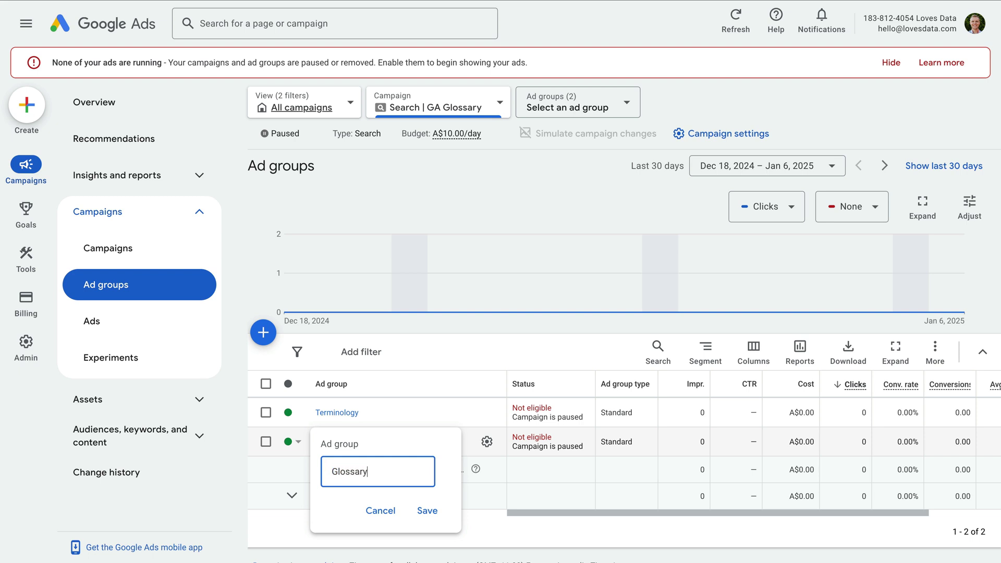
left_click(426, 510)
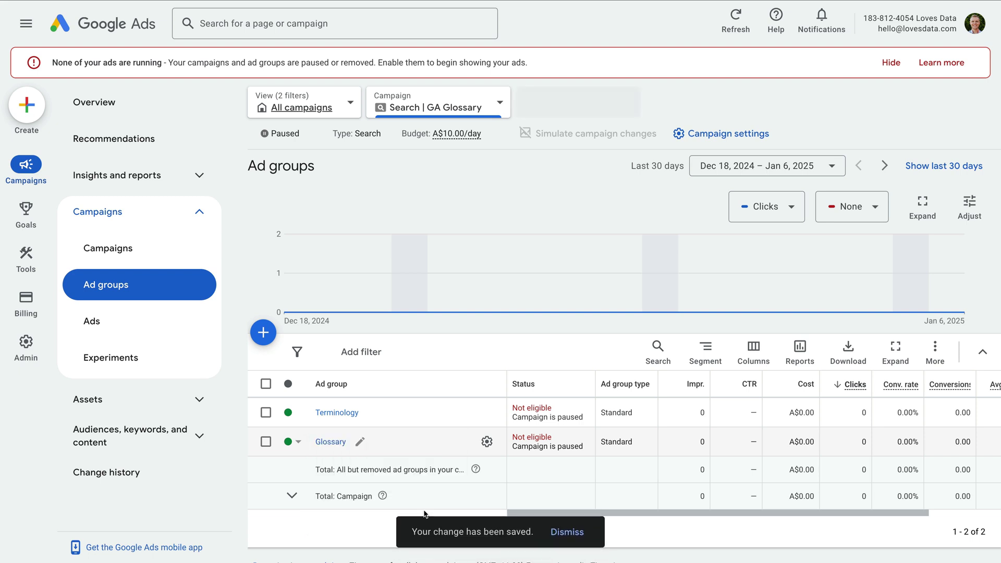